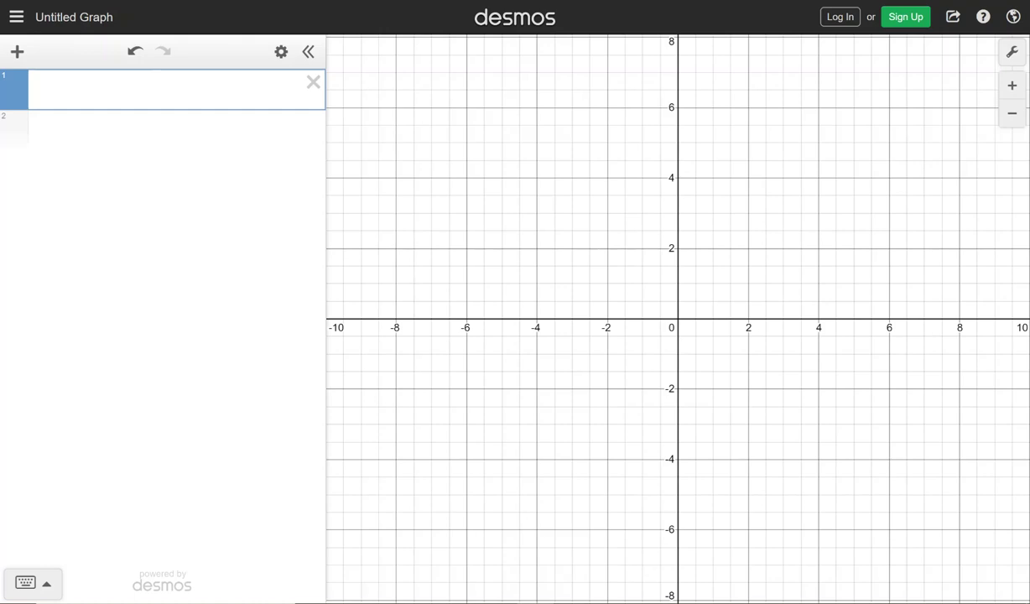
# Step: Bring up the math keypad and enter 5 + 3, which evaluates to 8
pyautogui.click(24, 584)
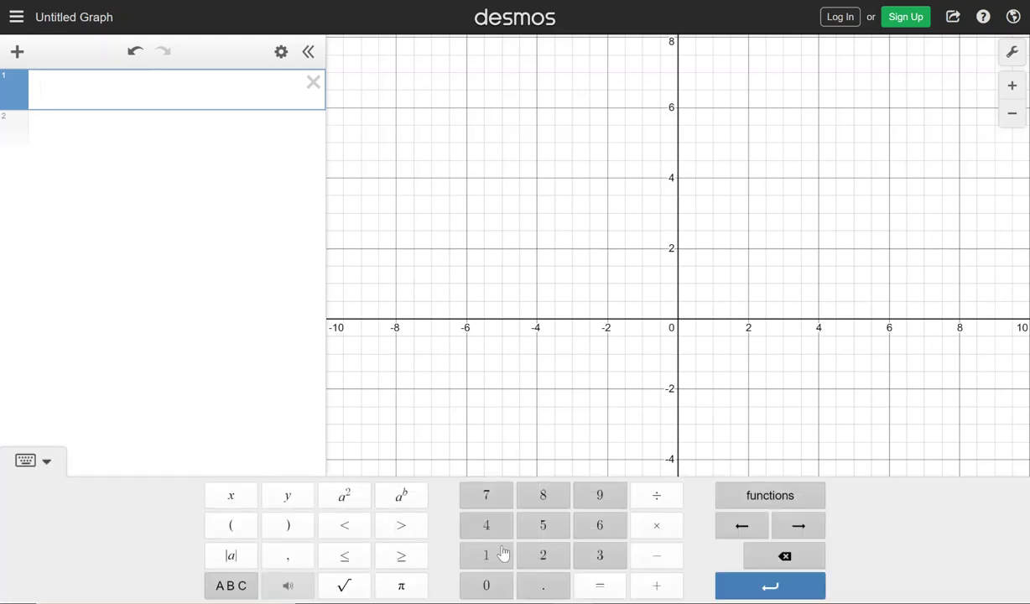
pyautogui.click(546, 529)
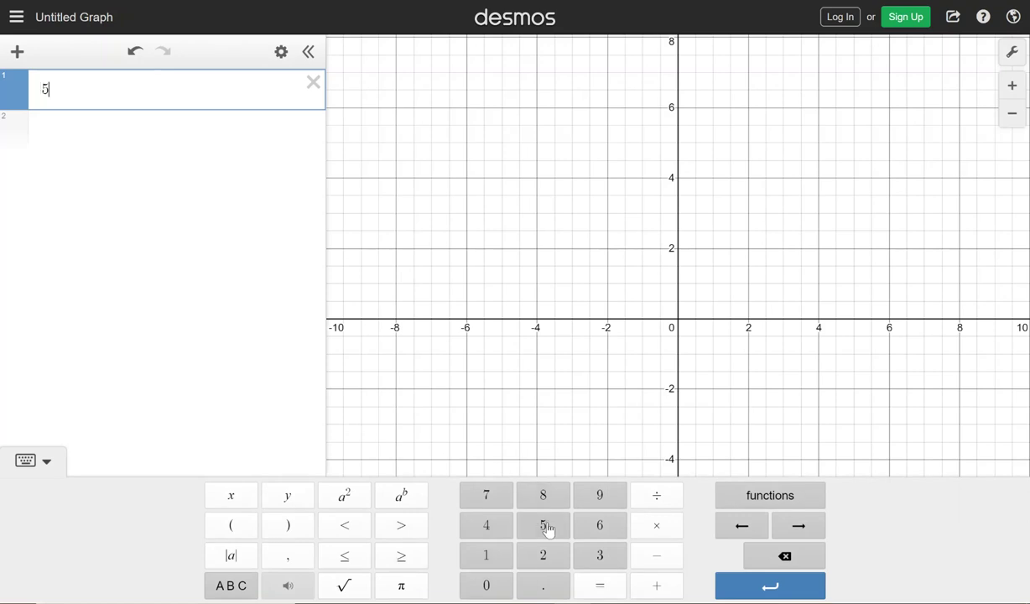
pyautogui.click(656, 584)
pyautogui.click(605, 560)
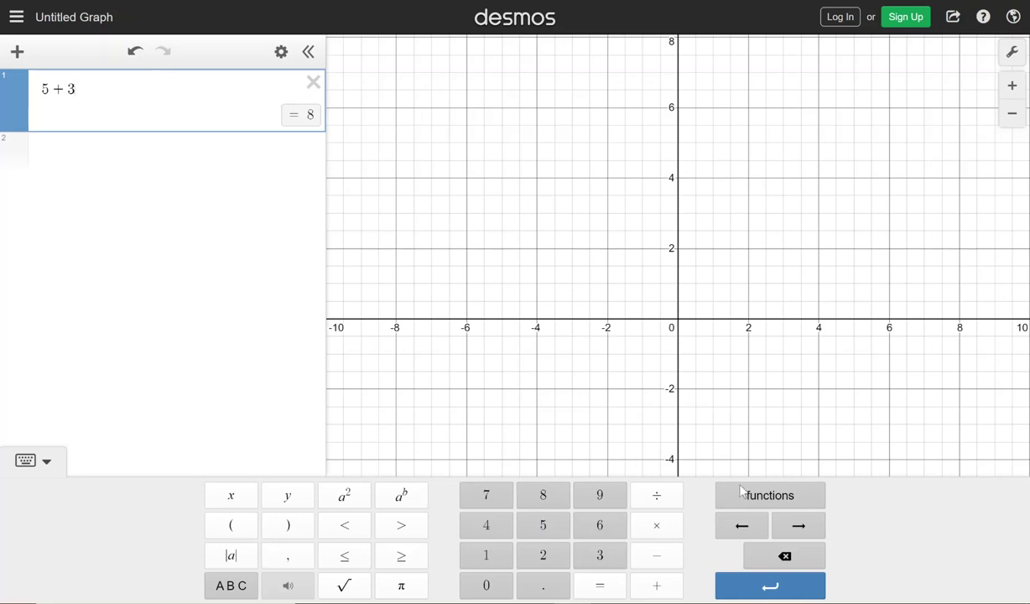
# Step: On a new line, enter 3 · 98, evaluating to 294
pyautogui.click(764, 589)
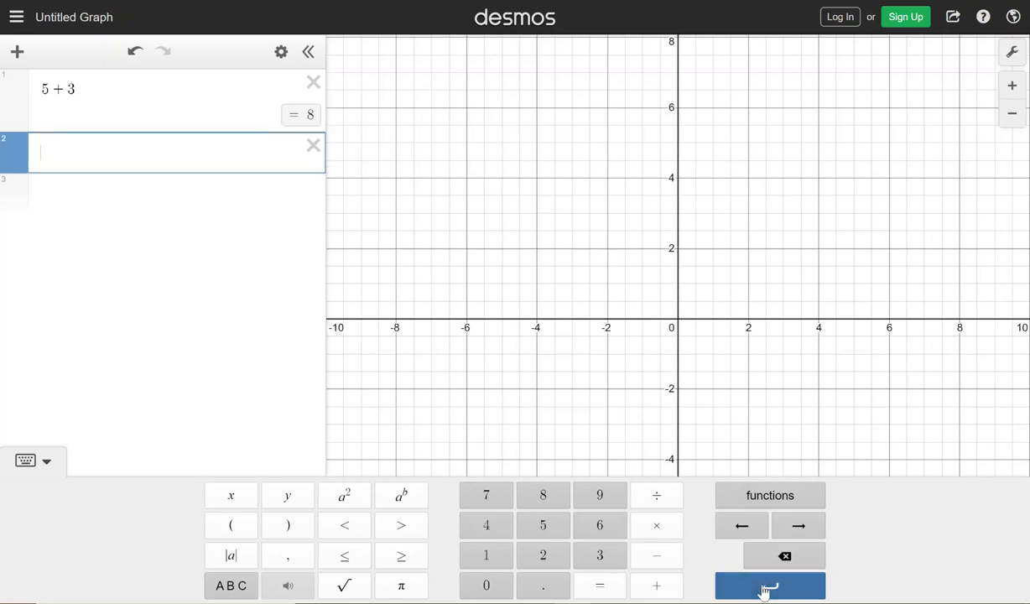
pyautogui.click(603, 556)
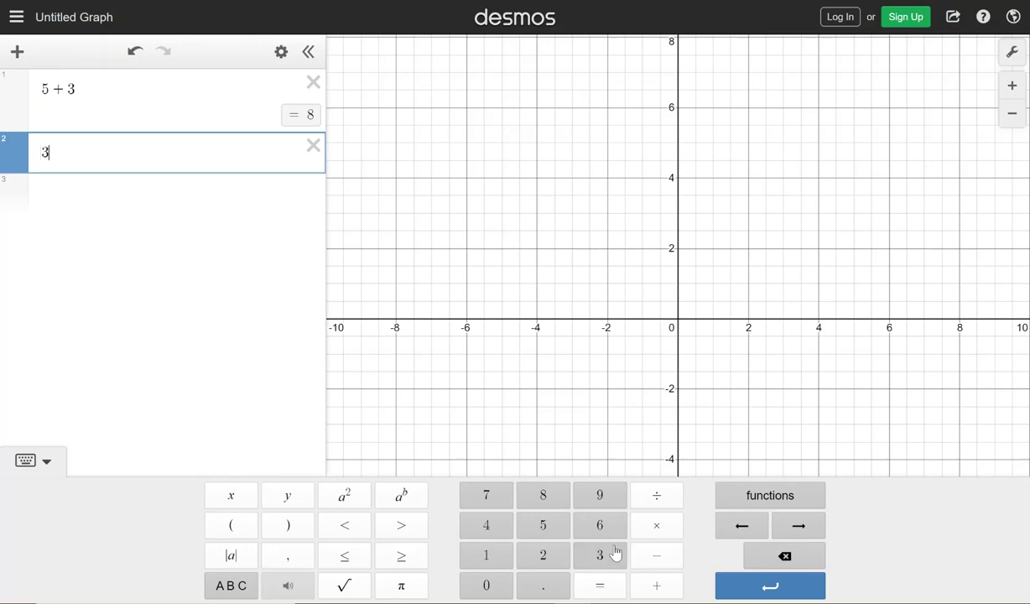
pyautogui.click(650, 531)
pyautogui.click(589, 490)
pyautogui.click(516, 487)
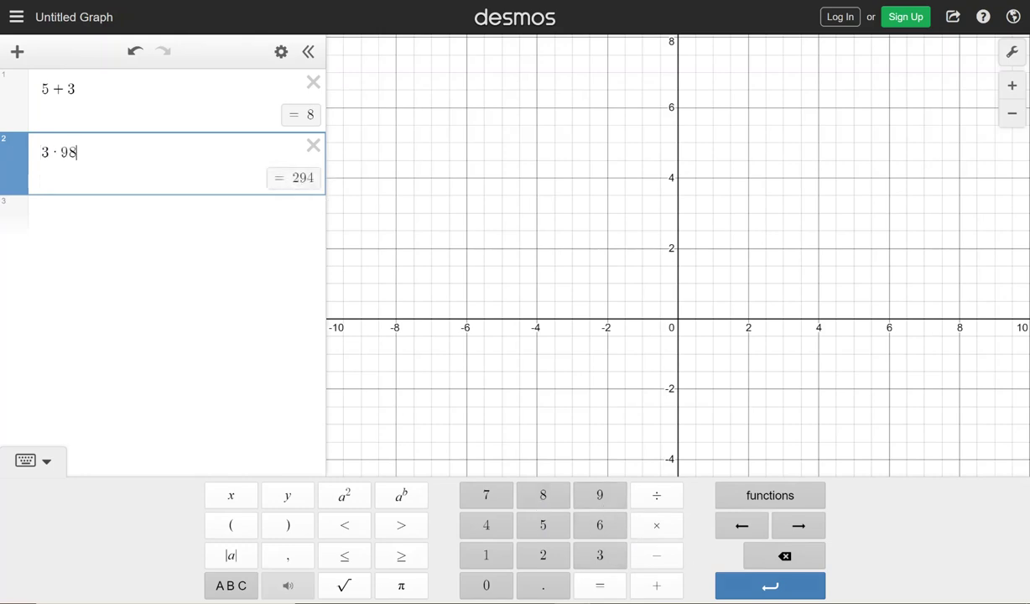
# Step: On a new line, enter 1/4 + 3/5, evaluating to 0.85
pyautogui.click(765, 589)
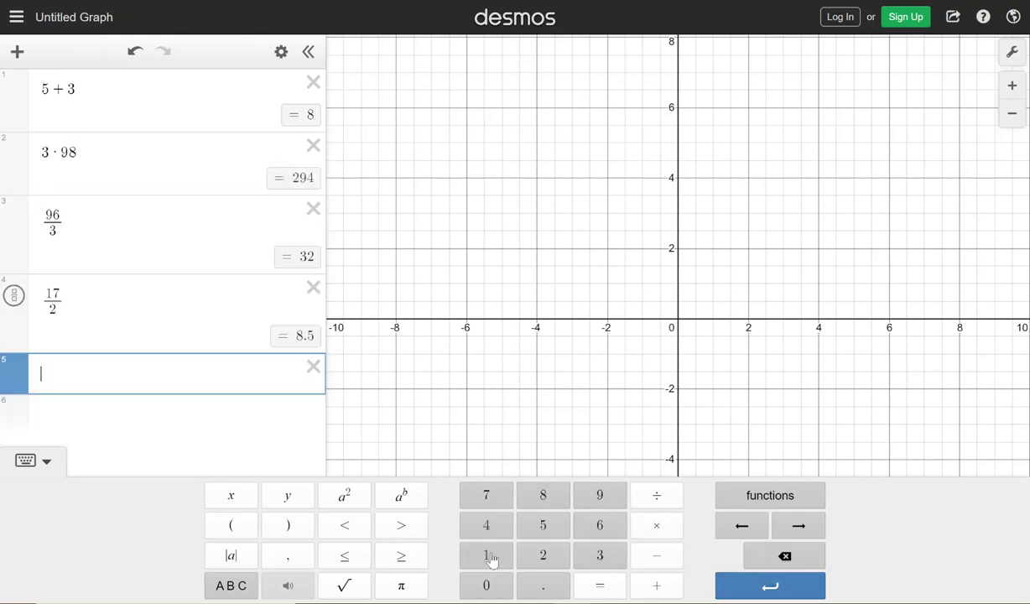
pyautogui.click(486, 556)
pyautogui.click(657, 495)
pyautogui.click(486, 527)
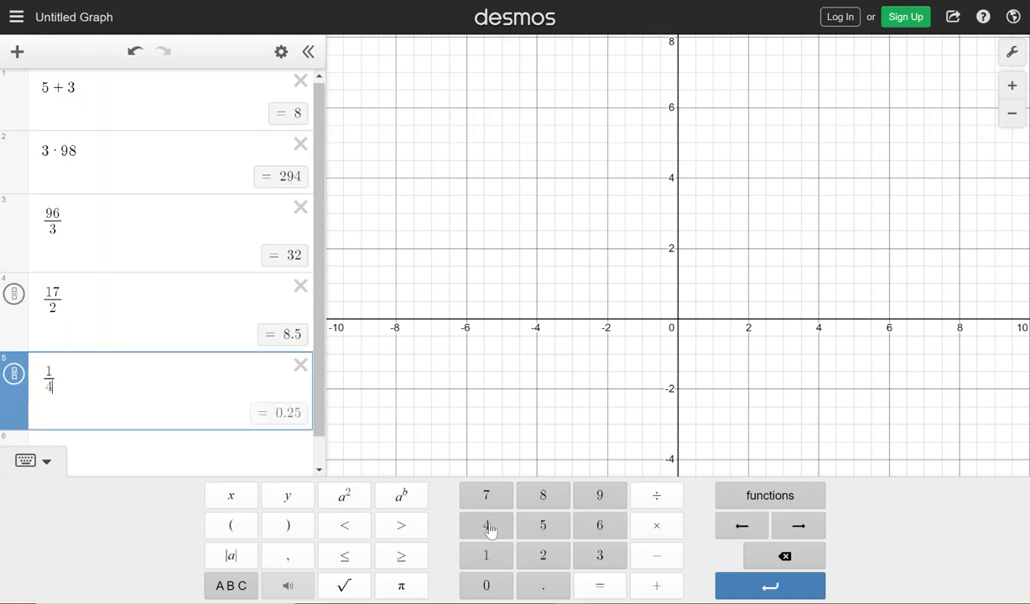
pyautogui.click(799, 528)
pyautogui.click(657, 586)
pyautogui.click(588, 556)
pyautogui.click(657, 495)
pyautogui.click(554, 536)
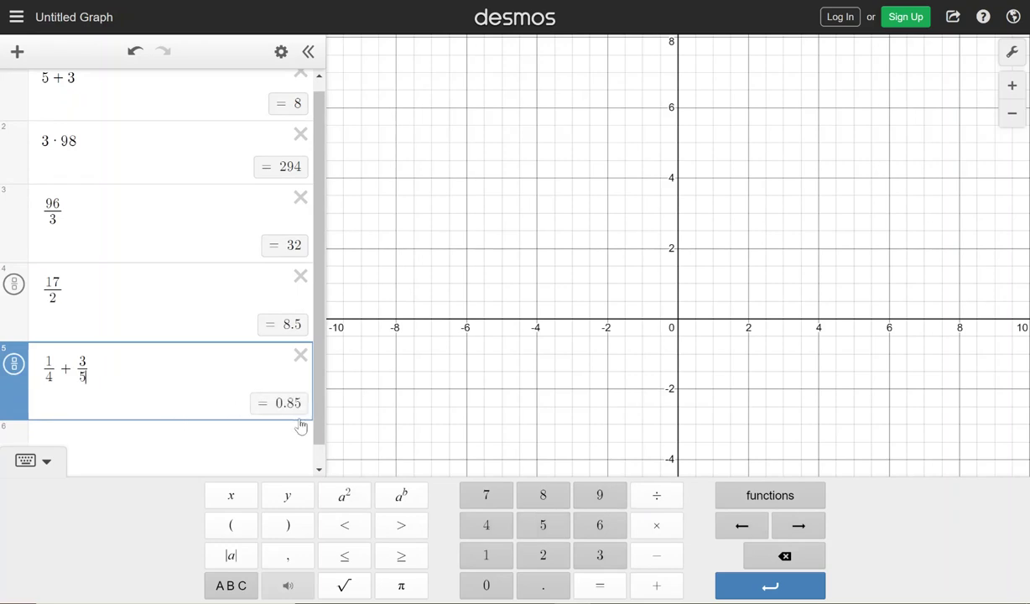
# Step: Display line 5's result of 1/4 + 3/5 as the fraction 17/20
pyautogui.click(15, 377)
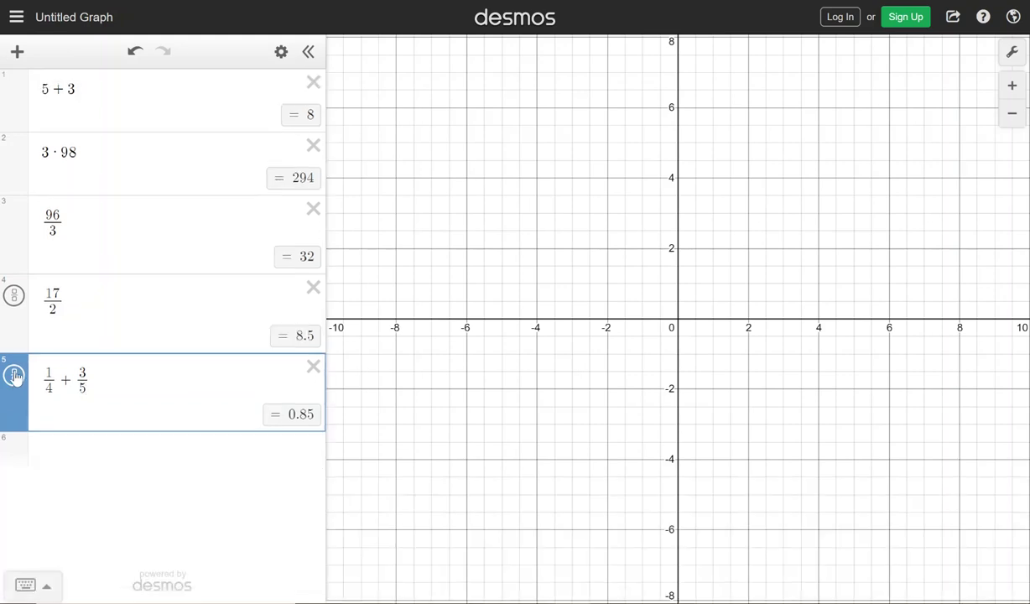
pyautogui.click(15, 377)
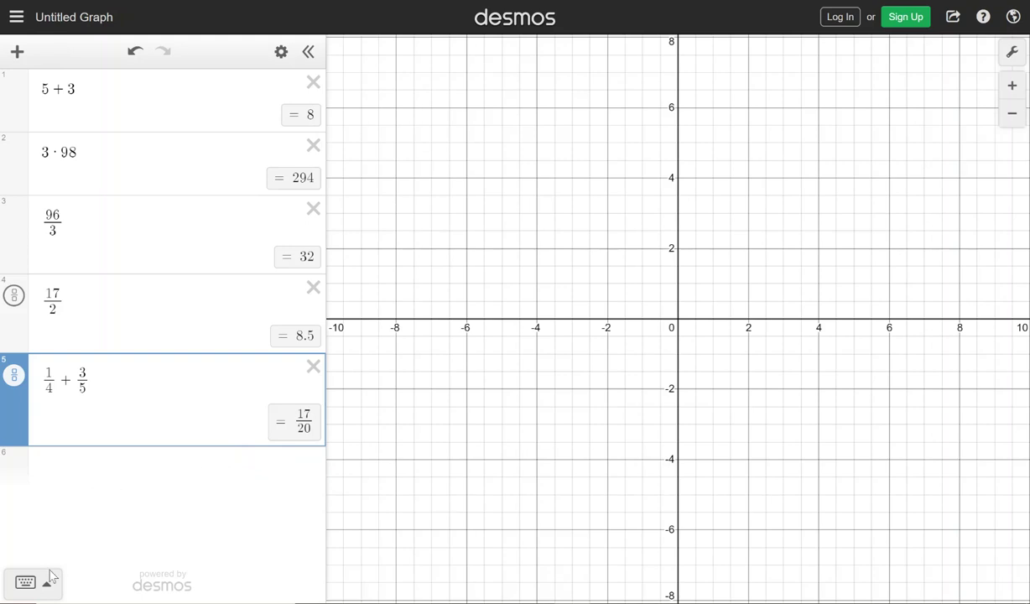
pyautogui.click(26, 585)
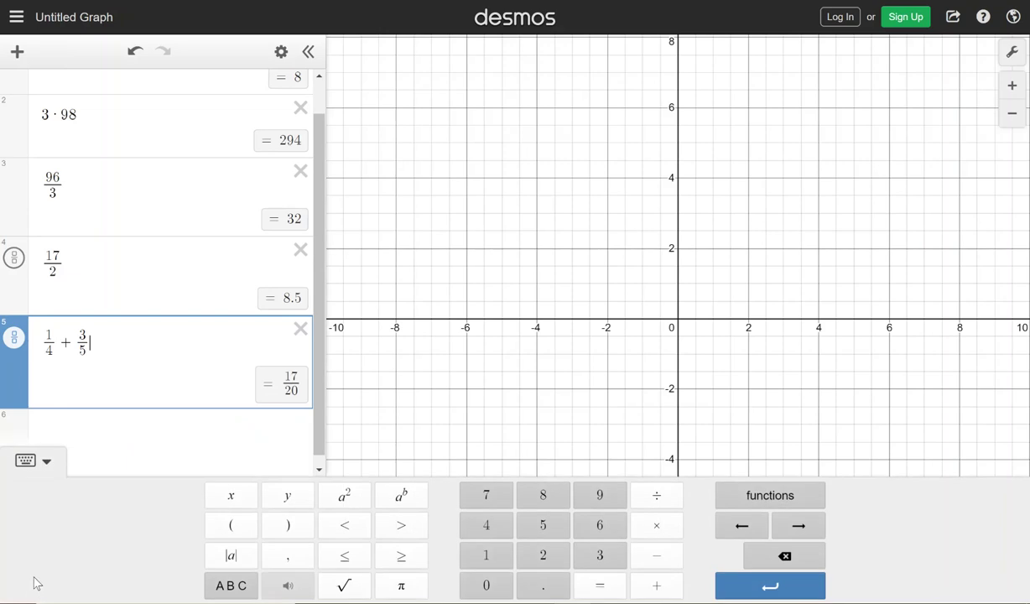
# Step: Enter the fraction 250/475 on a new line 6
pyautogui.click(770, 588)
pyautogui.click(541, 556)
pyautogui.click(541, 529)
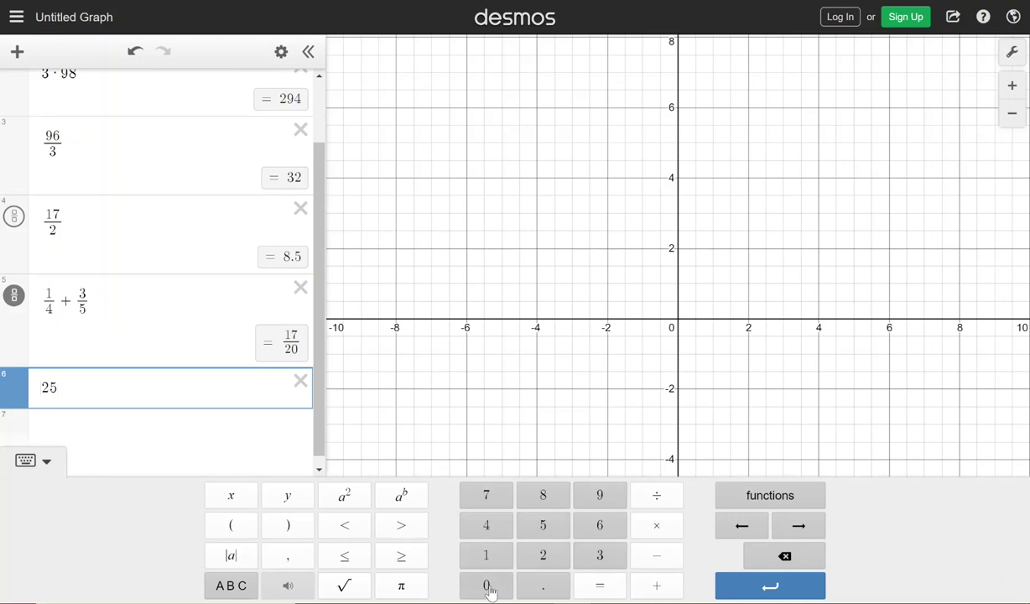
pyautogui.click(491, 590)
pyautogui.click(657, 497)
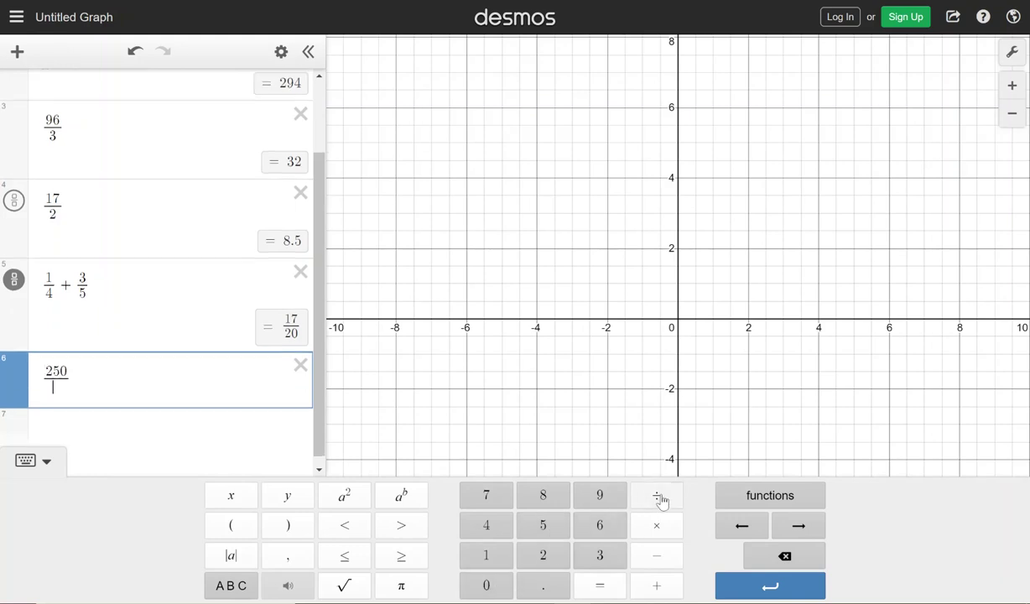
pyautogui.click(501, 529)
pyautogui.click(483, 497)
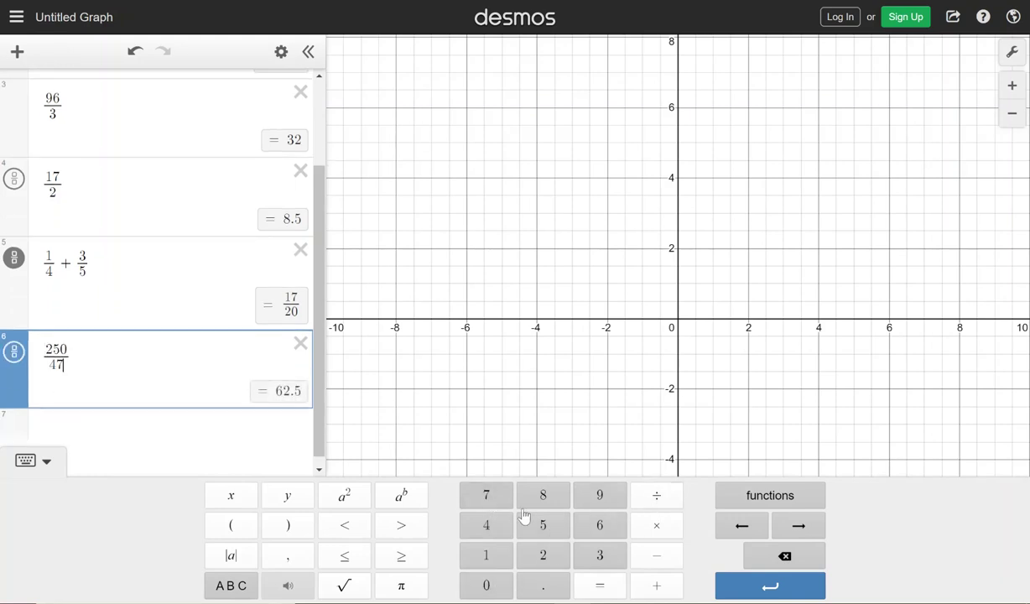
pyautogui.click(558, 535)
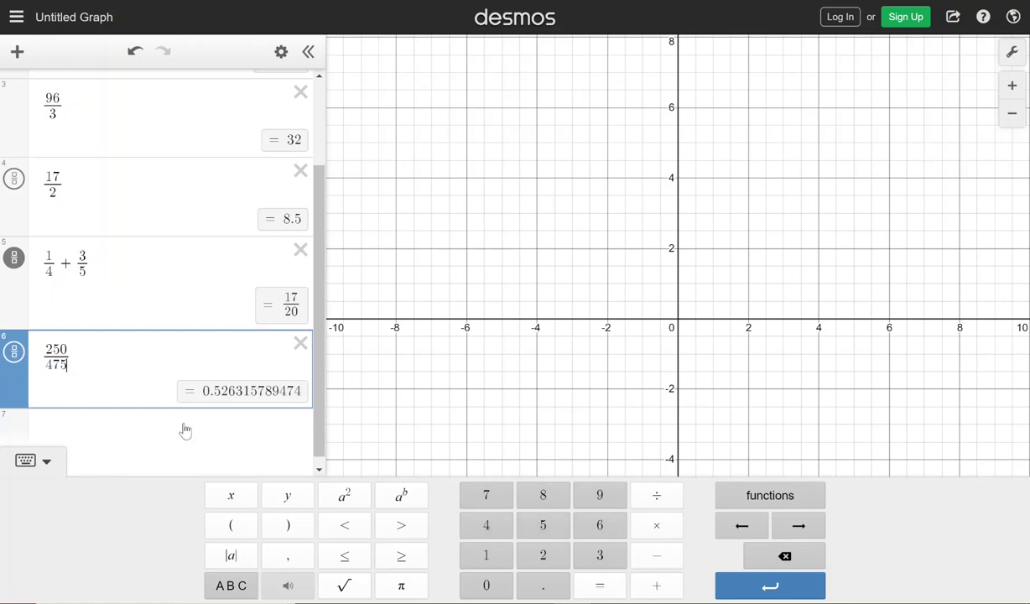
# Step: Show the 250/475 result as the fraction 10/19
pyautogui.click(14, 360)
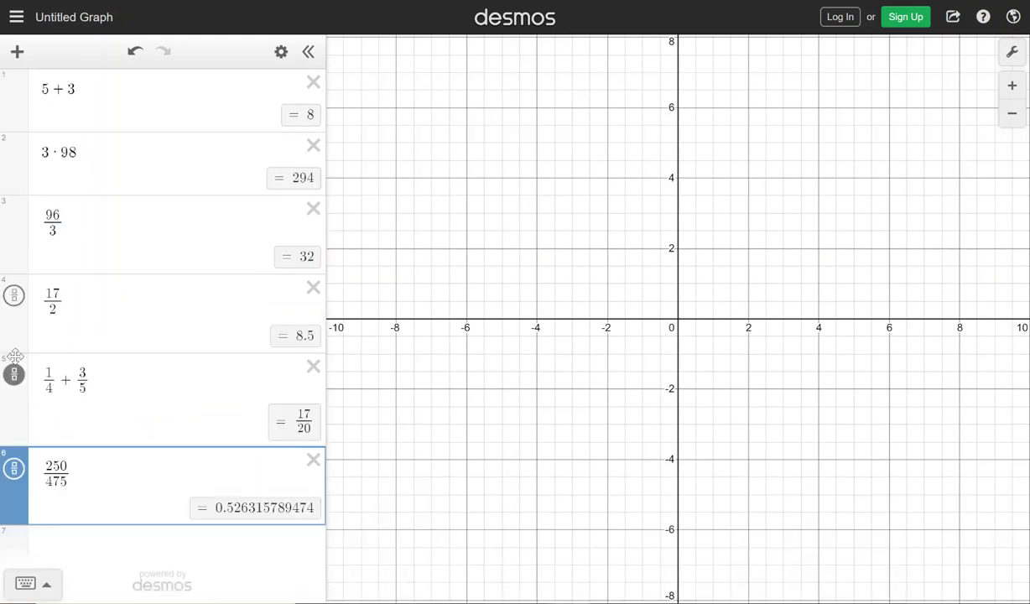
pyautogui.click(13, 468)
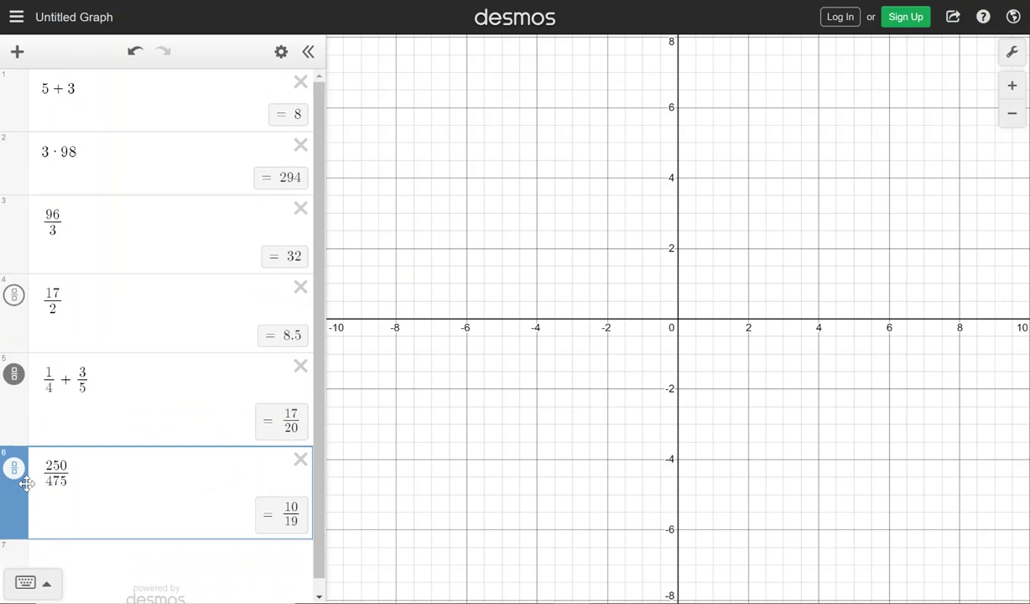
pyautogui.click(59, 546)
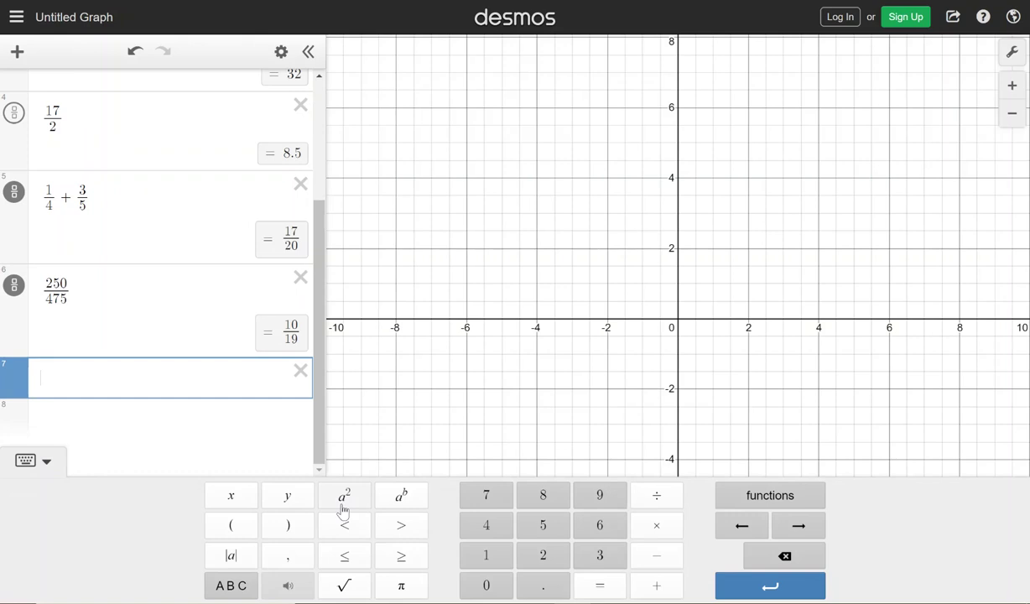
# Step: Enter 5² = 25 and 8⁴ = 4096 on lines 7 and 8
pyautogui.click(543, 524)
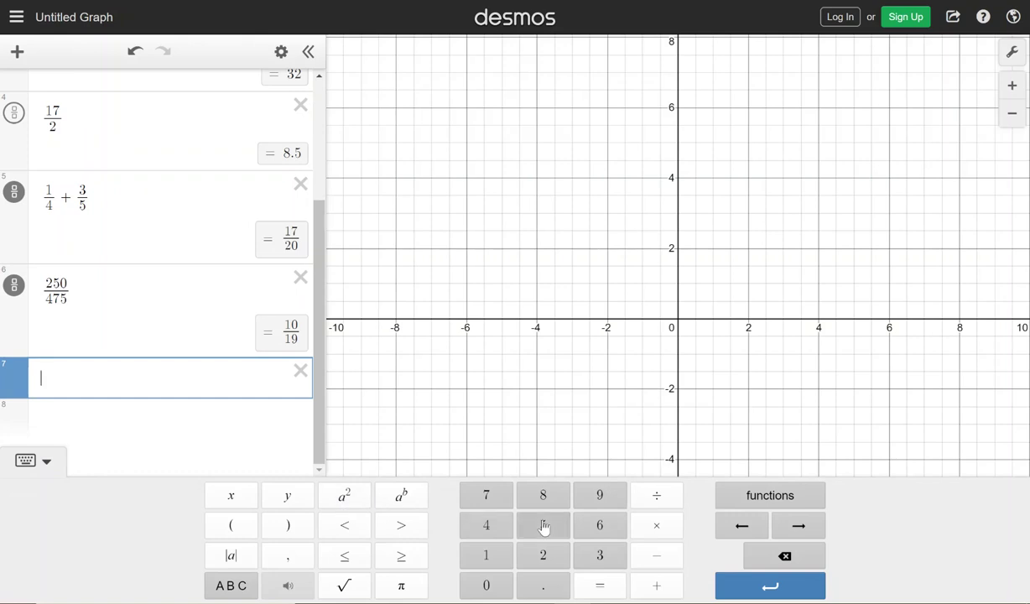
pyautogui.click(347, 496)
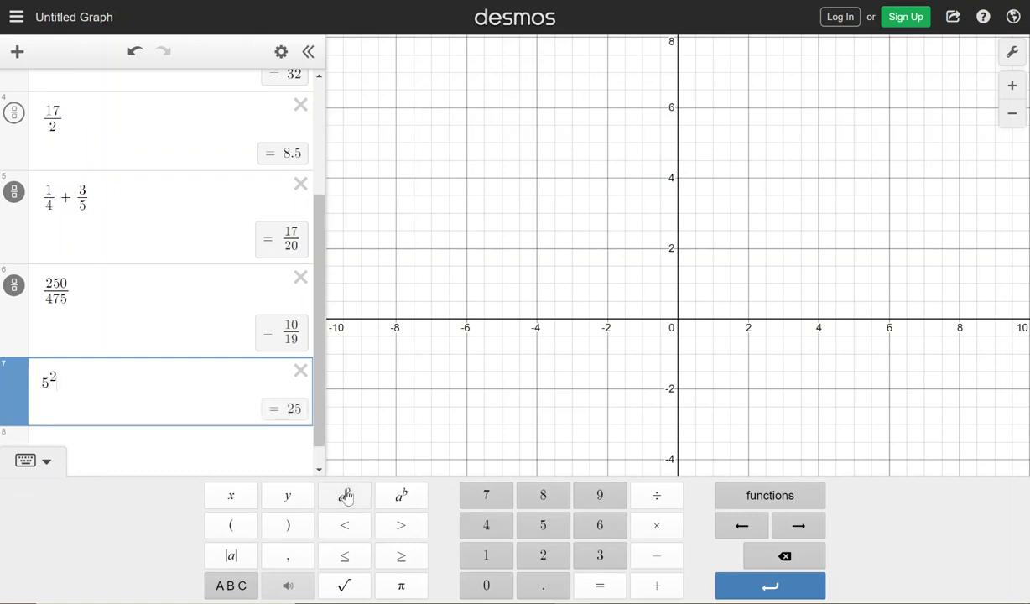
pyautogui.click(734, 583)
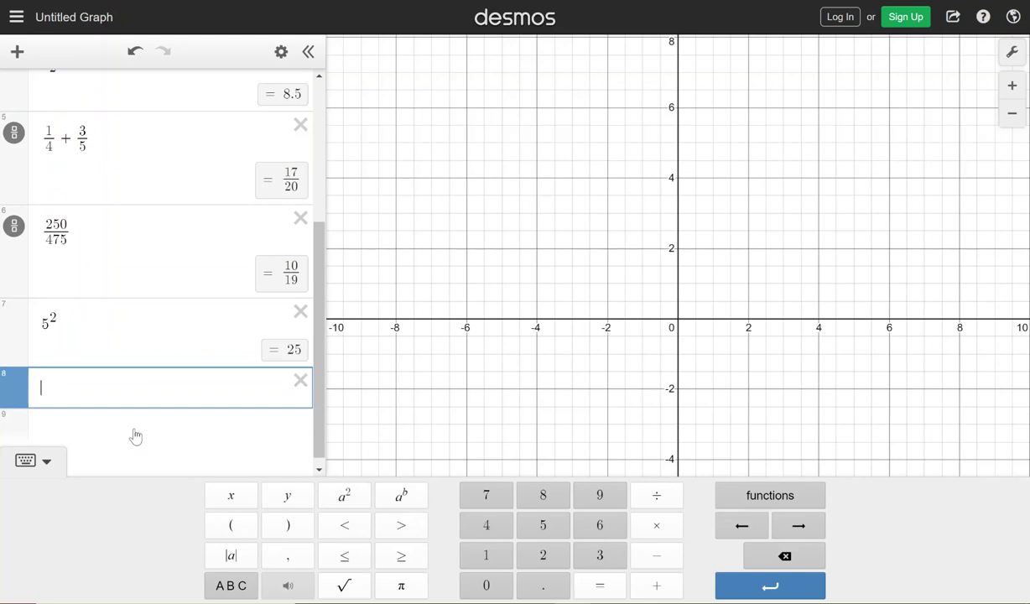
pyautogui.click(547, 499)
pyautogui.click(398, 499)
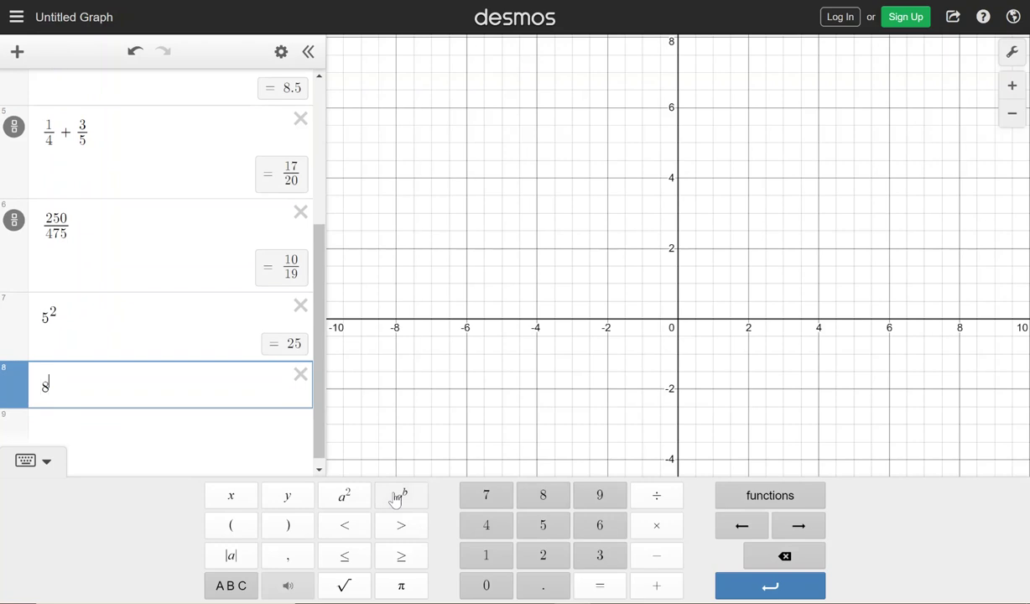
pyautogui.click(500, 535)
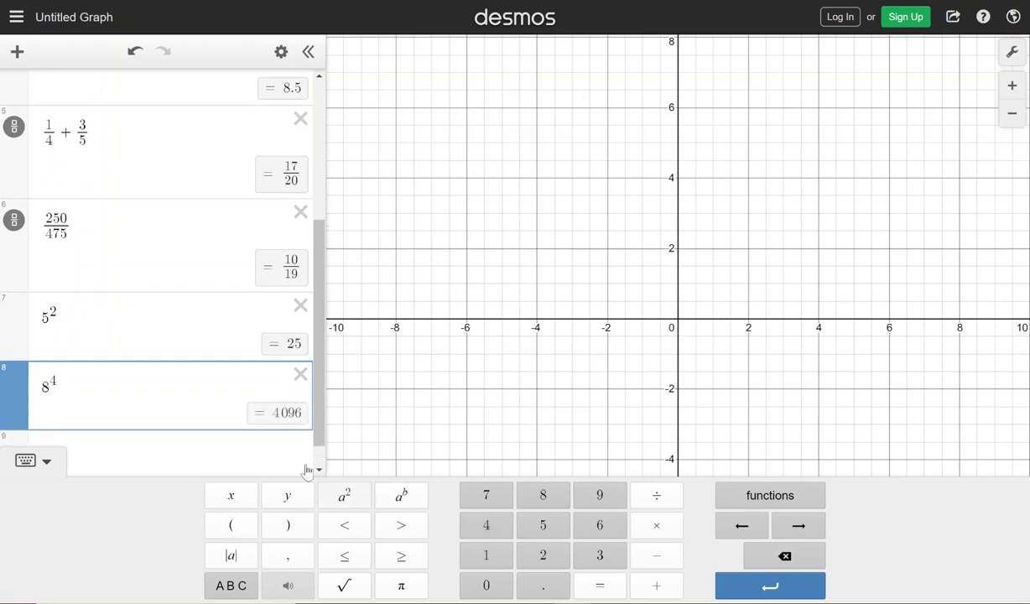
# Step: Evaluate (1+.04)^12 on a new line, giving 1.60103221857
pyautogui.scroll(-2, 190, 444)
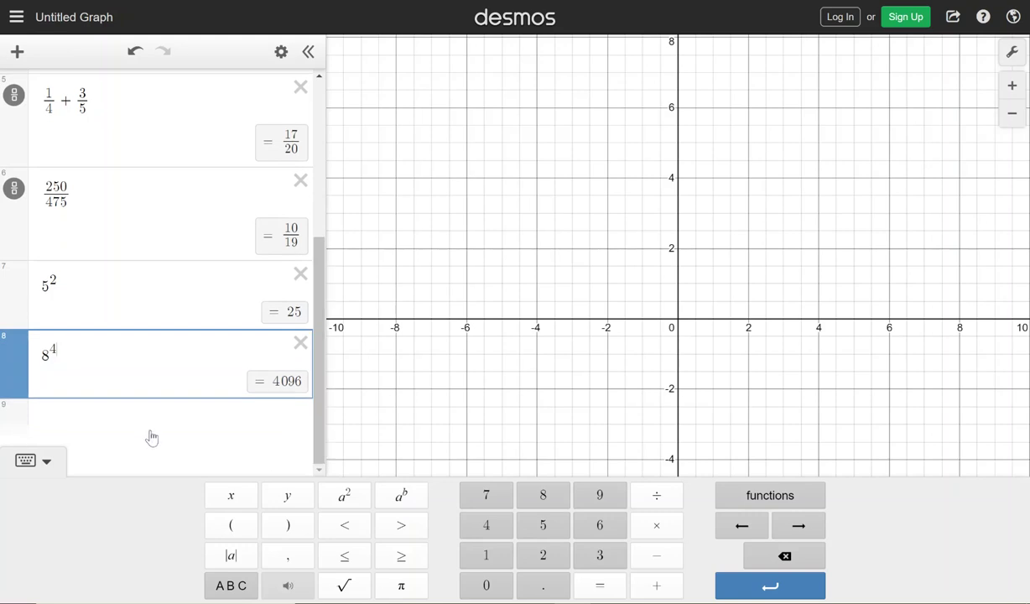
pyautogui.click(153, 434)
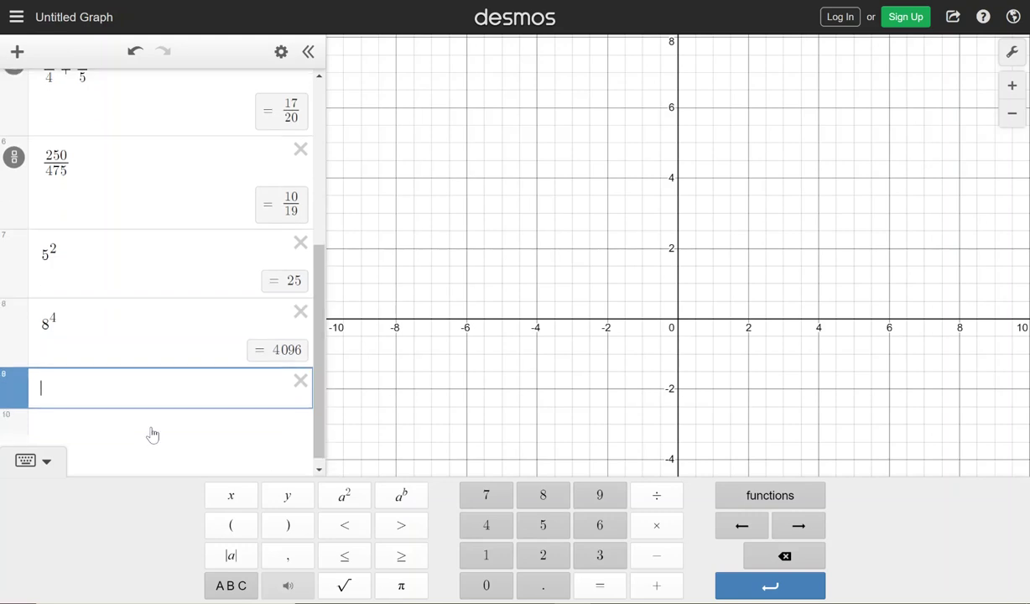
pyautogui.write('(')
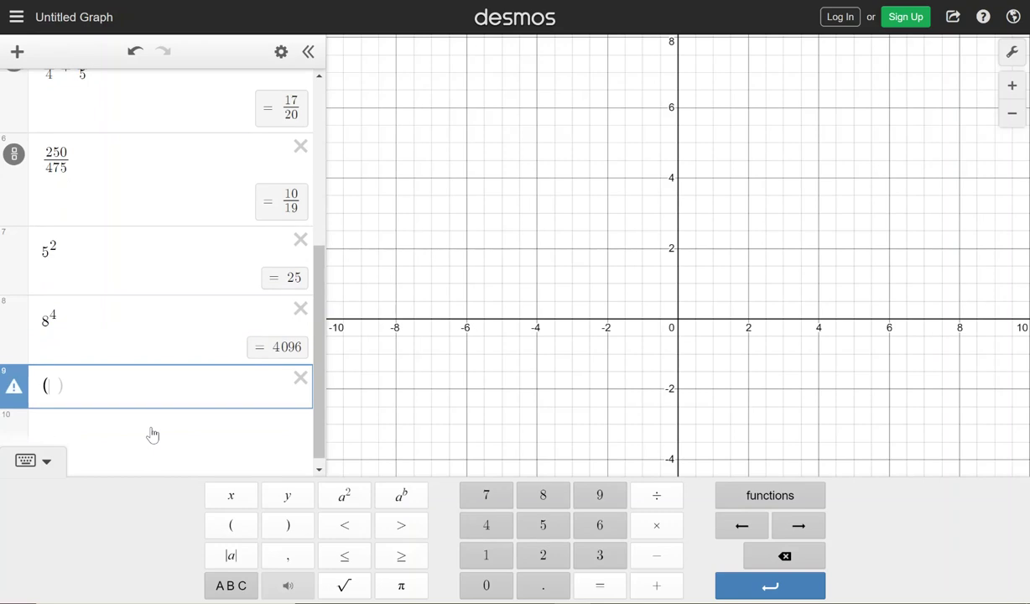
pyautogui.write('1+.04)')
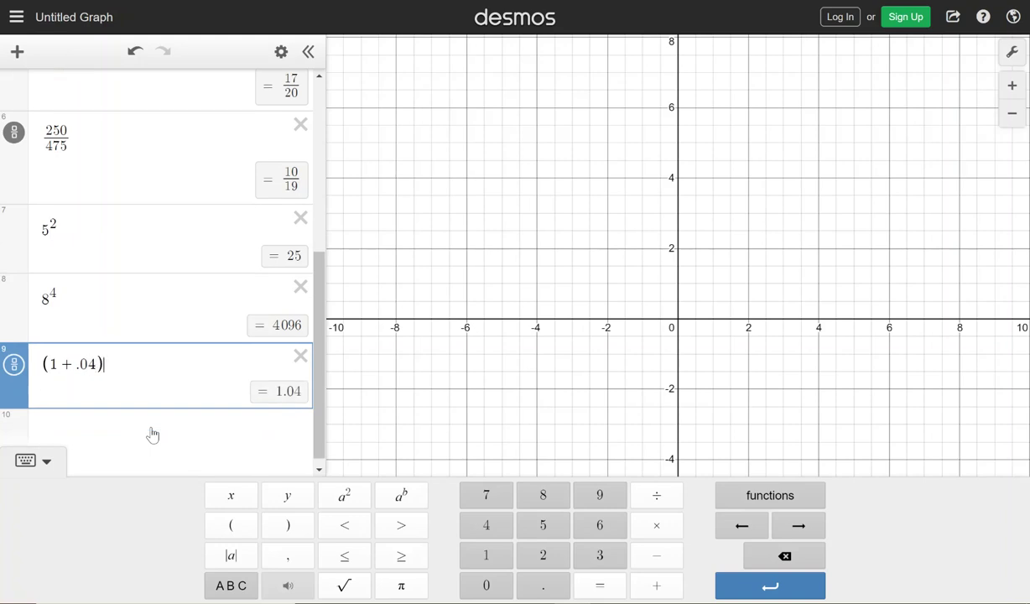
pyautogui.click(398, 494)
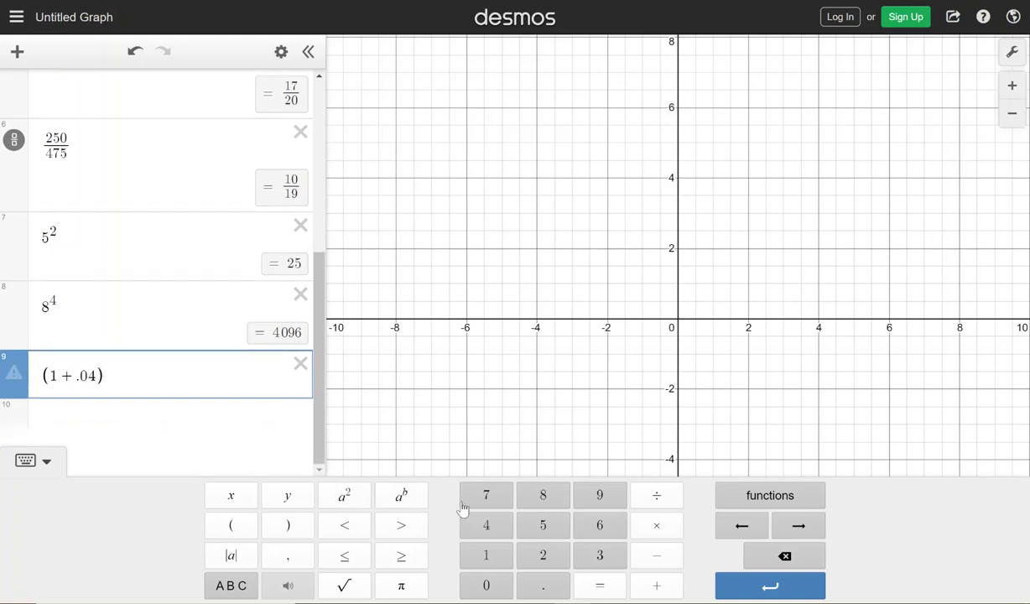
pyautogui.click(486, 556)
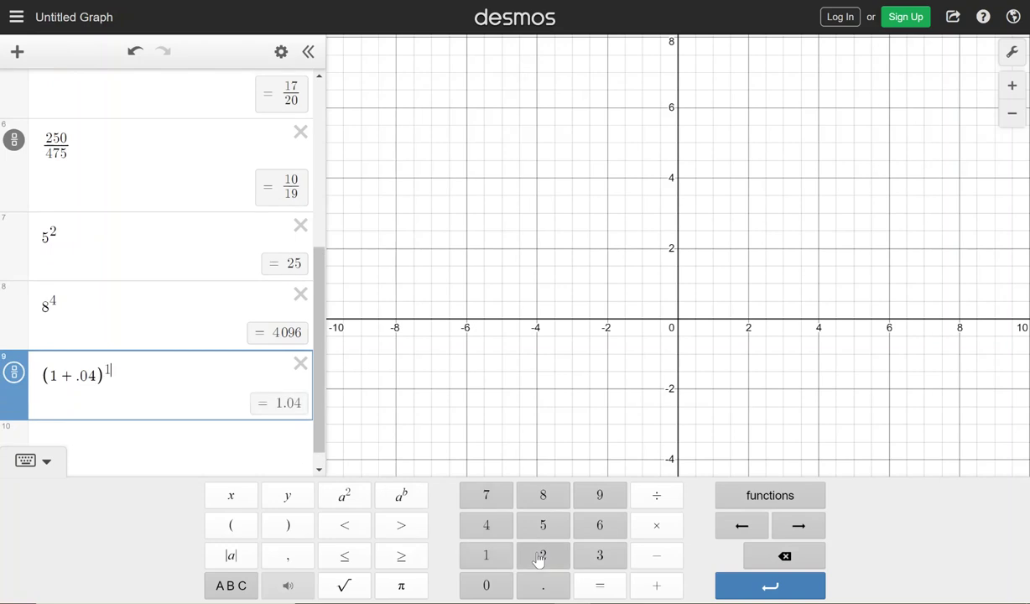
pyautogui.click(541, 558)
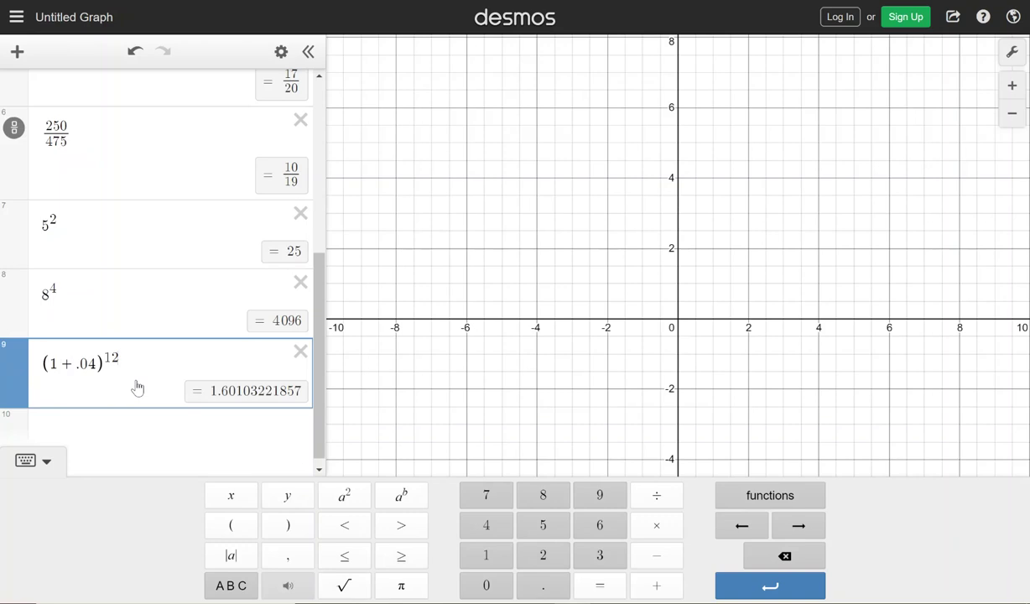
pyautogui.press('Return')
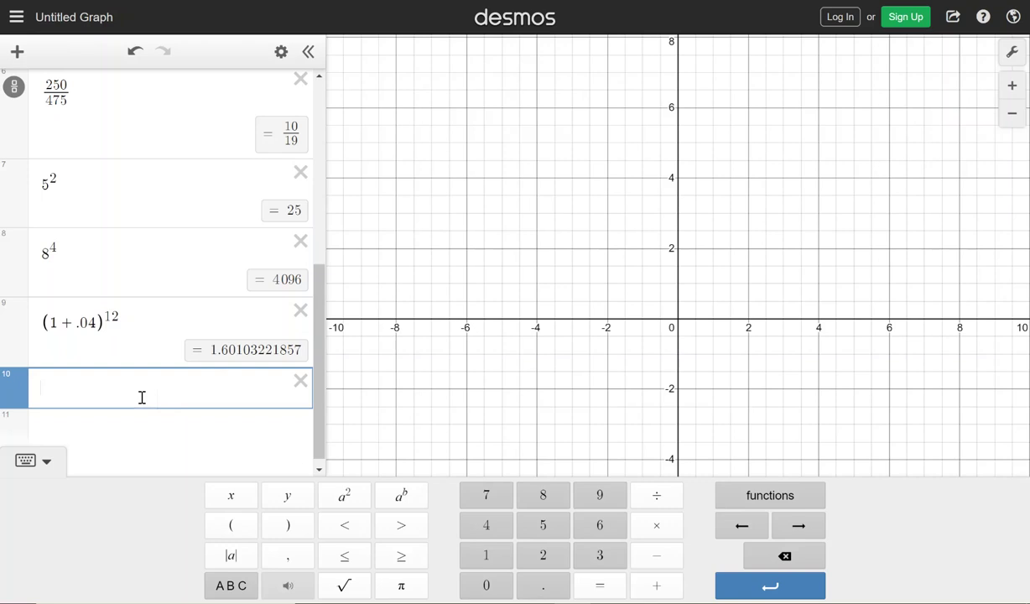
# Step: Enter 3(4+5·2)³ on line 10, which evaluates to 8232
pyautogui.write('3(4')
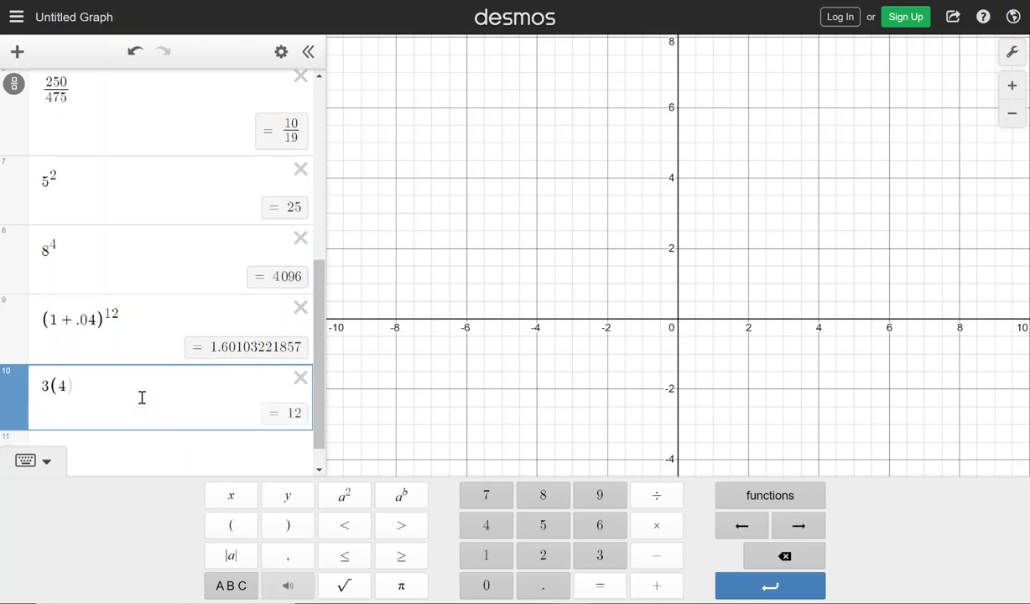
pyautogui.write('+5')
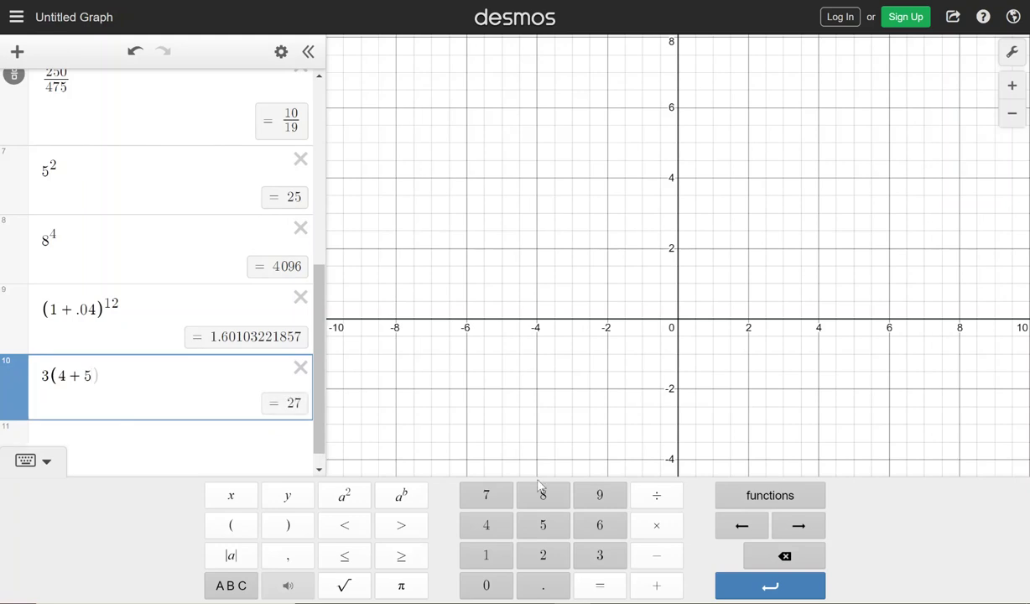
pyautogui.click(671, 526)
pyautogui.write('x')
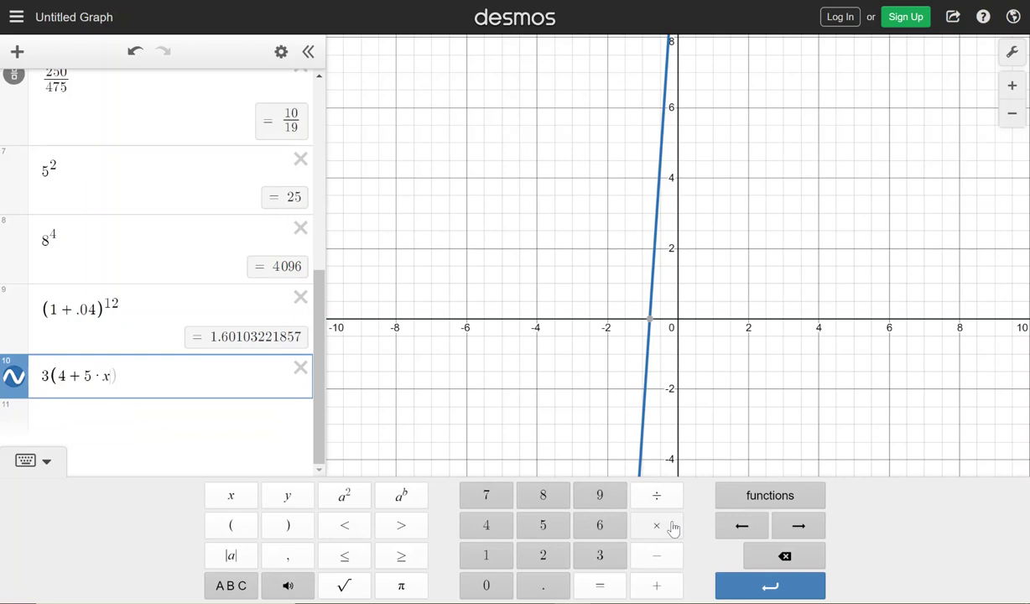
pyautogui.press('BackSpace')
pyautogui.write('2')
pyautogui.press('Right')
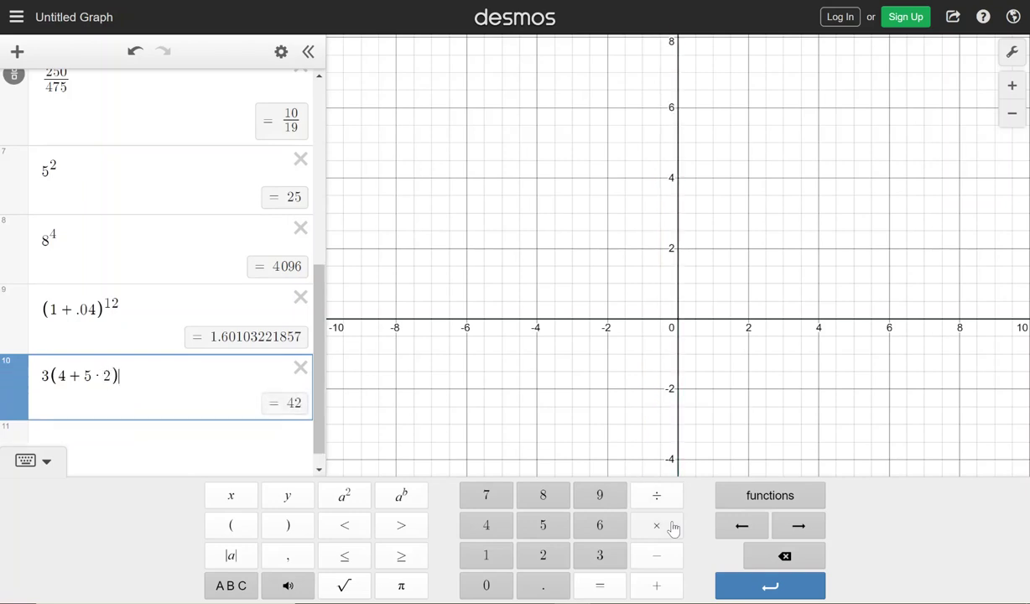
pyautogui.click(671, 527)
pyautogui.click(671, 526)
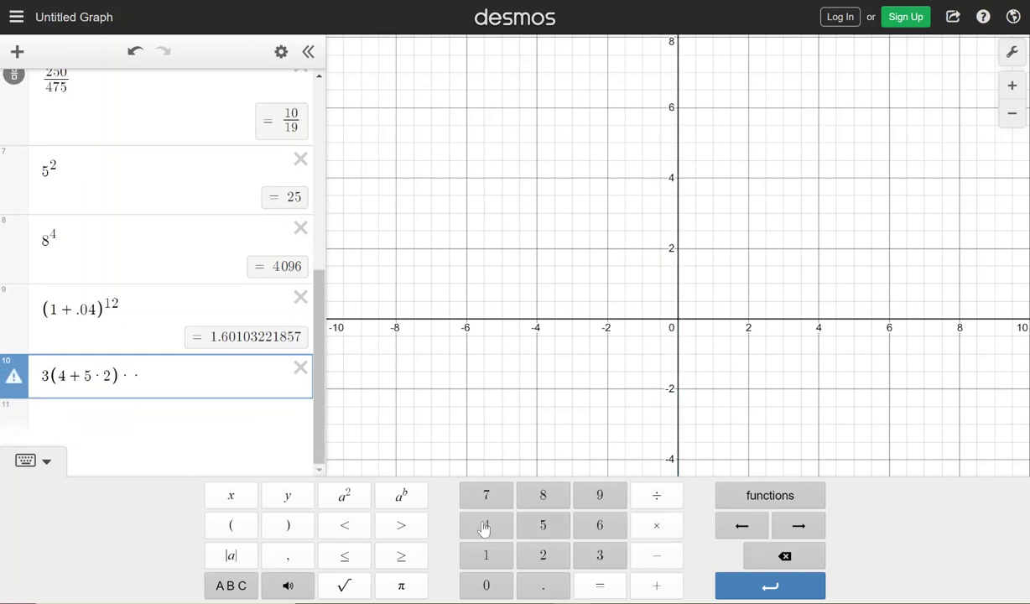
pyautogui.press('BackSpace')
pyautogui.press('BackSpace')
pyautogui.click(402, 497)
pyautogui.write('3')
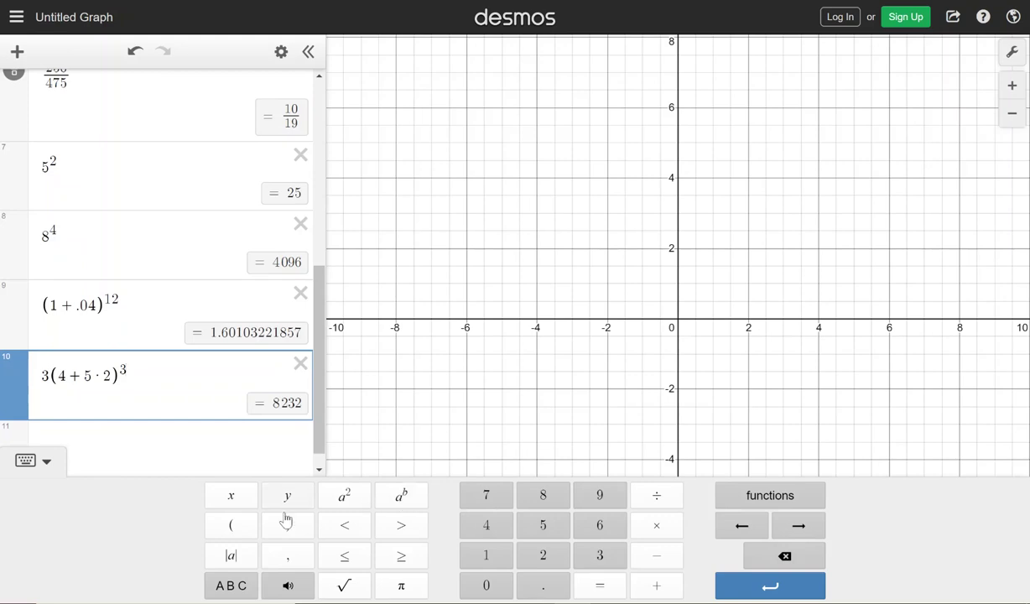
pyautogui.press('Return')
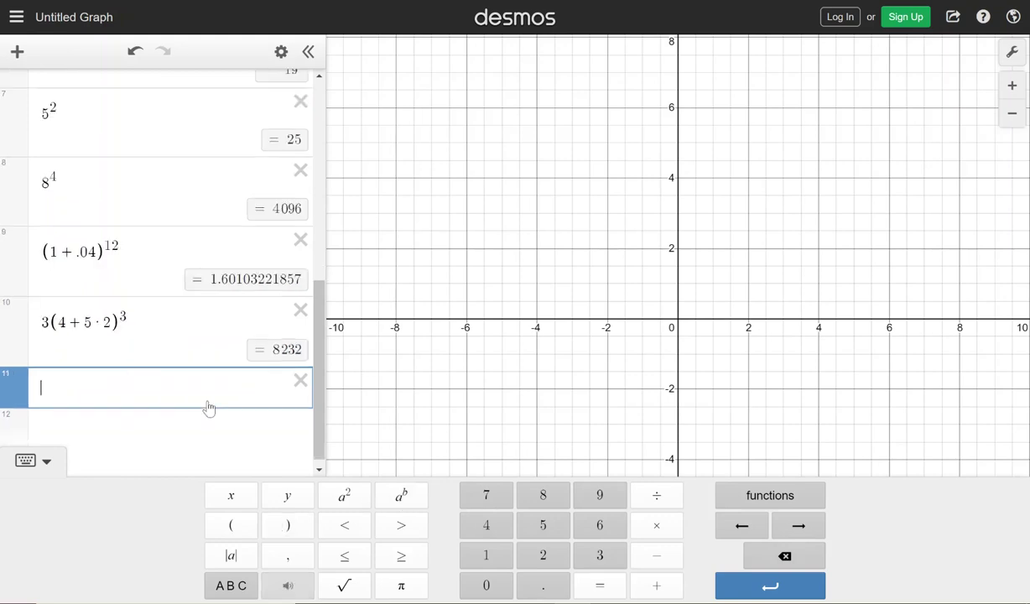
# Step: Enter √169 on line 11, evaluating to 13
pyautogui.click(341, 585)
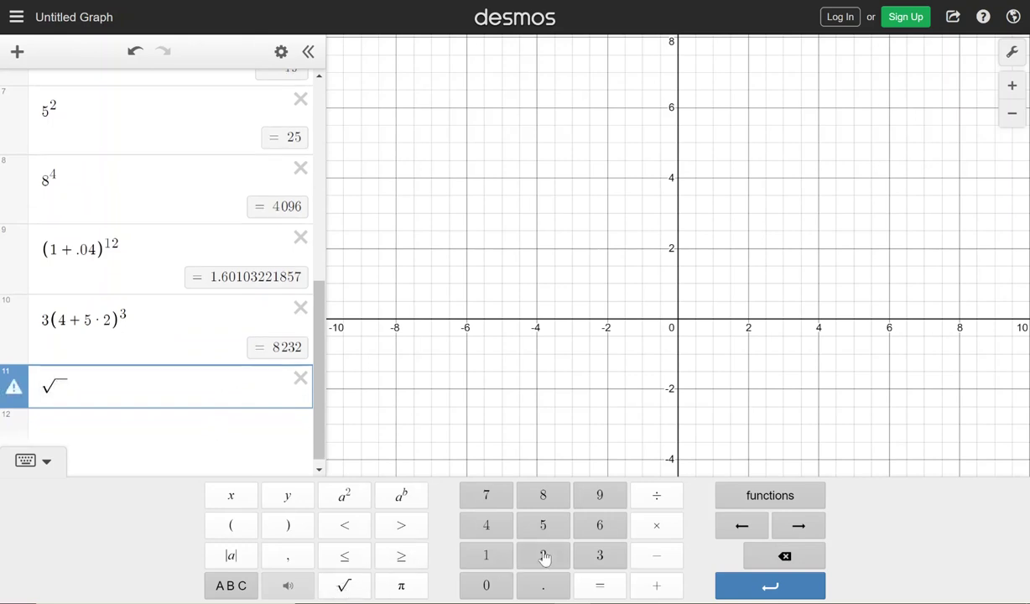
pyautogui.click(504, 560)
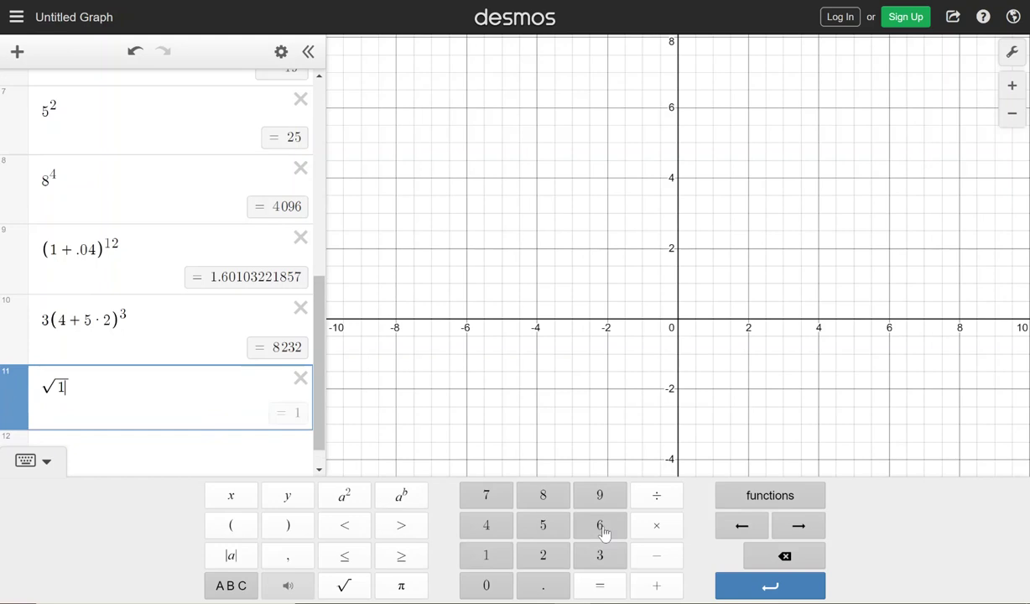
pyautogui.click(595, 526)
pyautogui.click(597, 496)
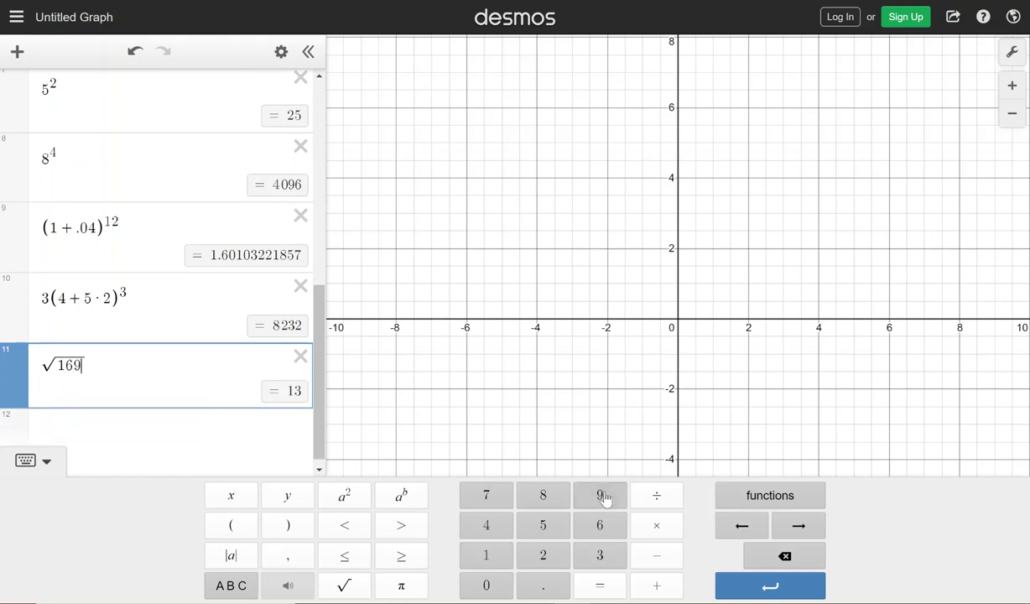
# Step: Enter 32π on line 12, evaluating to 100.530964915
pyautogui.click(171, 429)
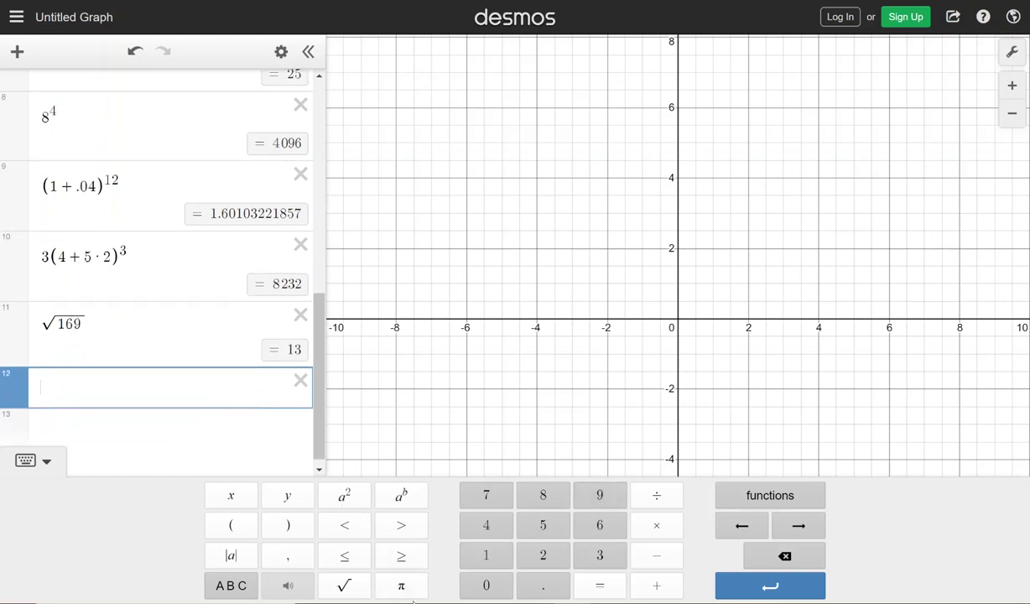
pyautogui.click(600, 555)
pyautogui.click(543, 555)
pyautogui.click(425, 586)
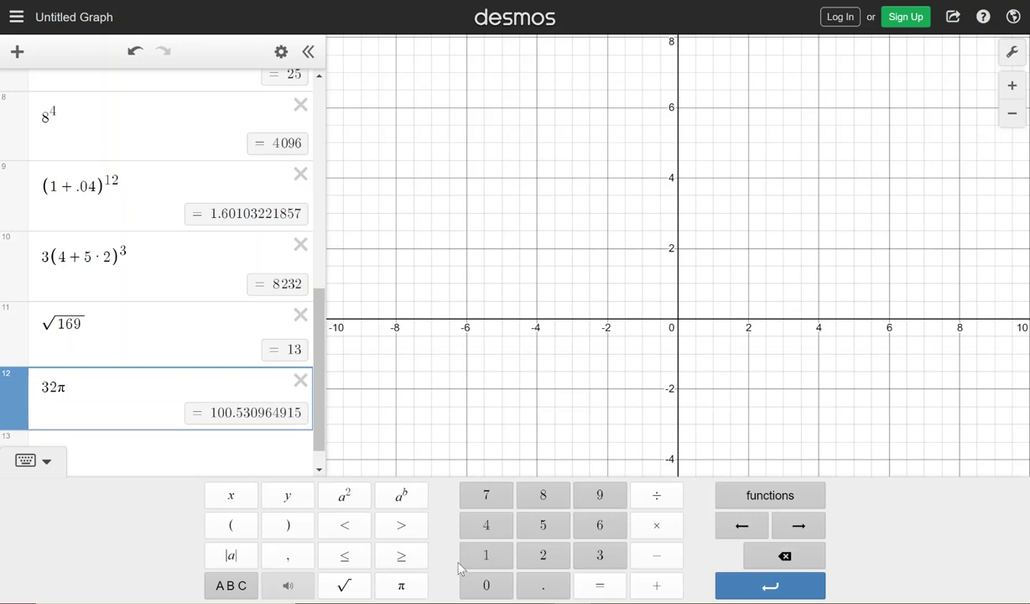
# Step: Browse the keypad's Stats, Dist and Misc function groups, then switch the keypad to letters
pyautogui.click(800, 502)
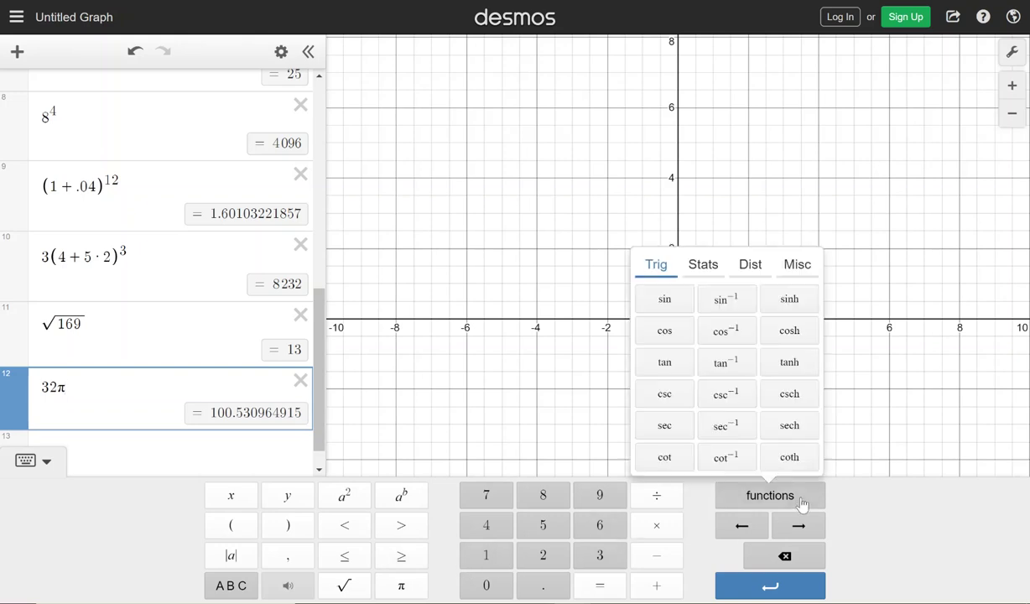
pyautogui.click(706, 271)
pyautogui.click(743, 267)
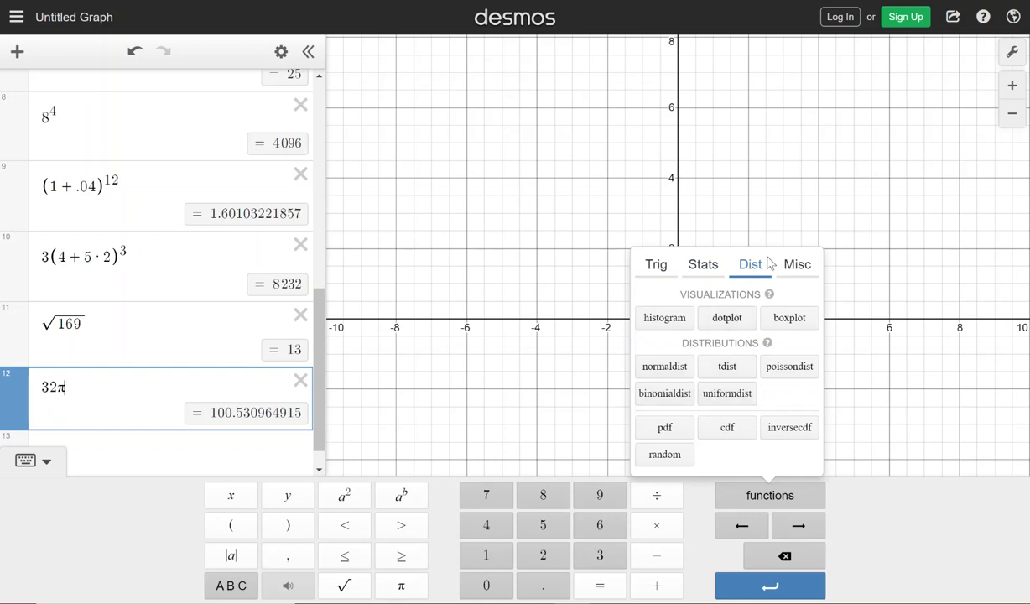
pyautogui.click(797, 266)
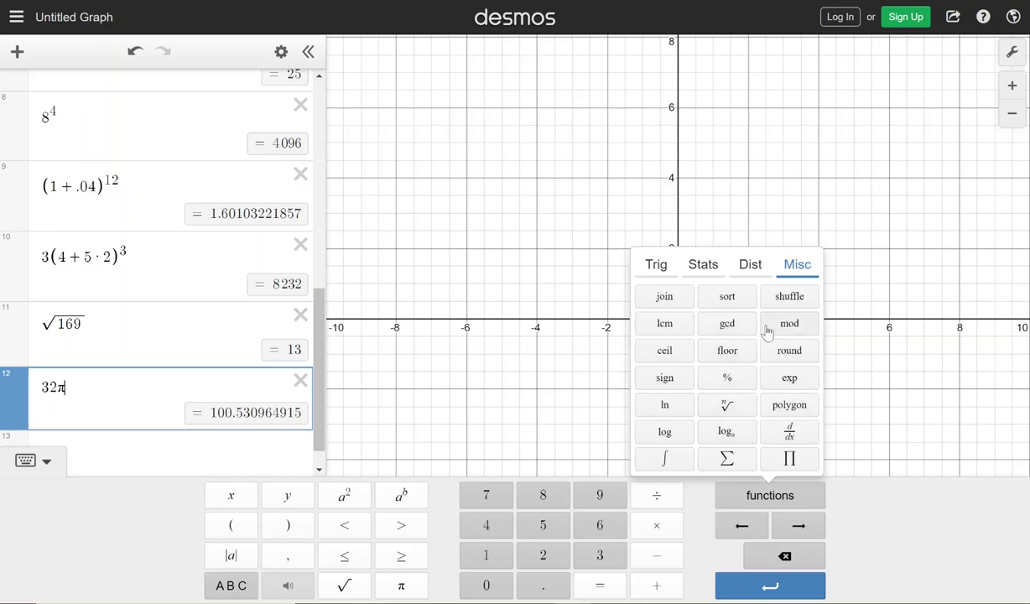
pyautogui.click(794, 496)
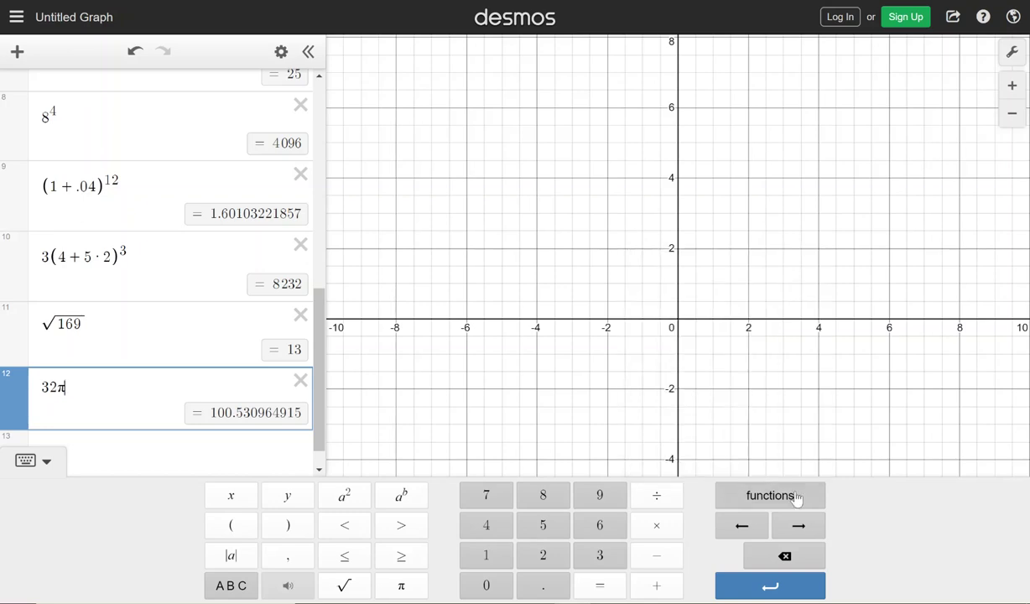
pyautogui.click(243, 588)
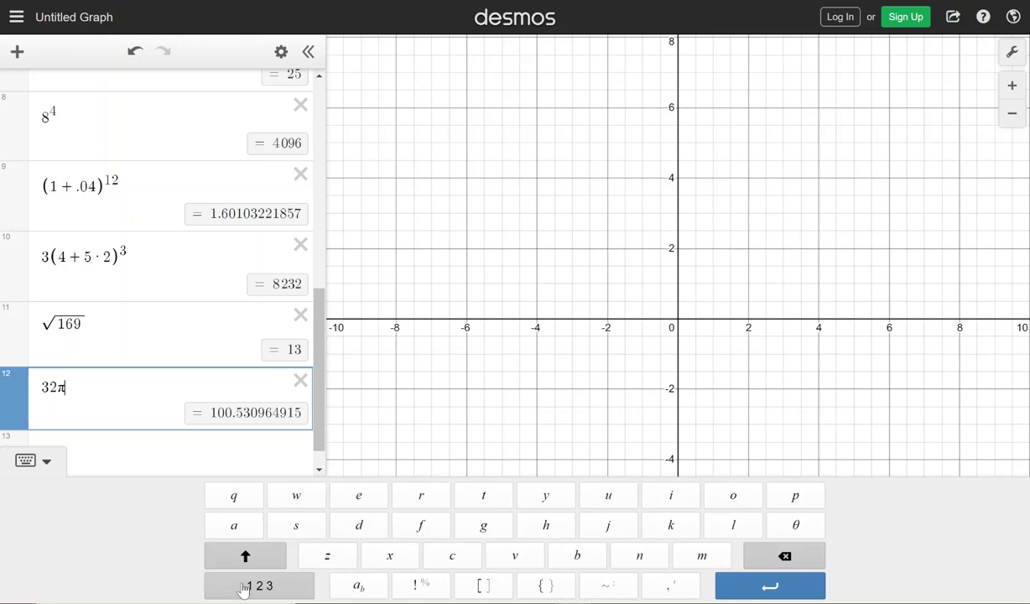